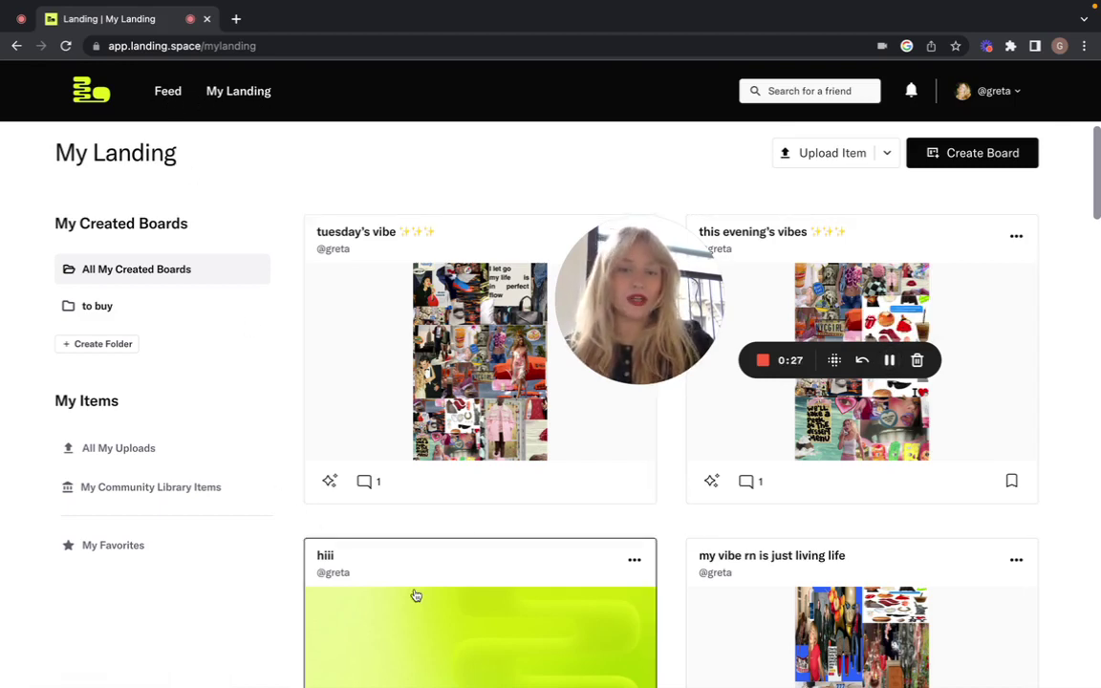
# Show the Upload Item source choices after briefly opening the 'this evening's vibes' board options.
pyautogui.scroll(-3, 341, 186)
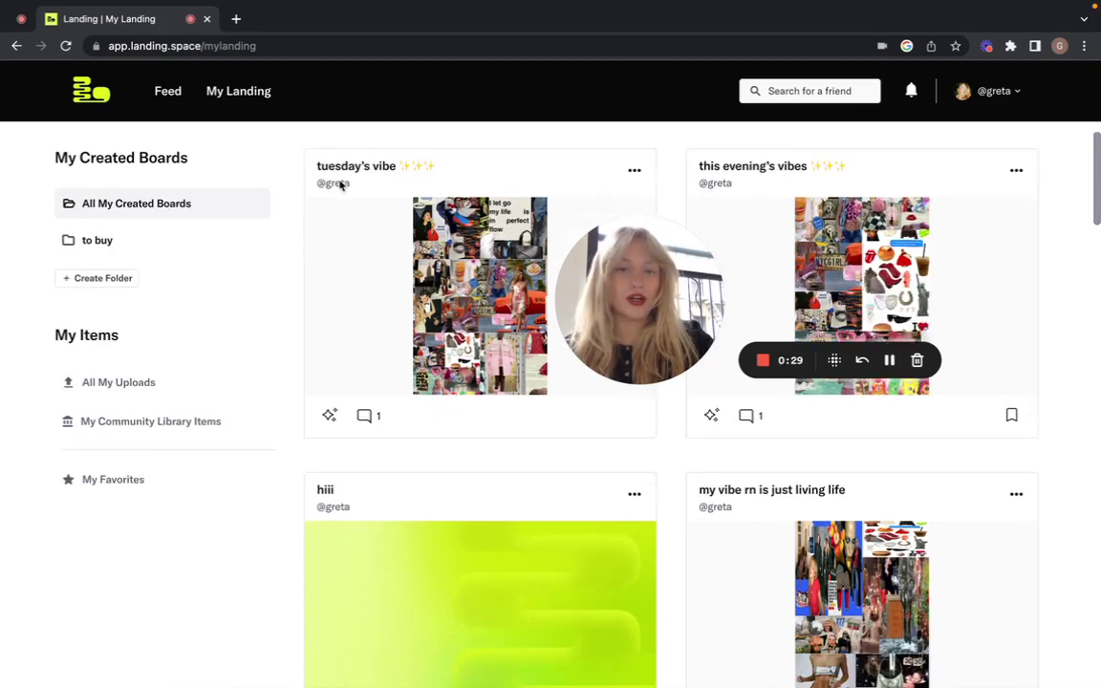
pyautogui.scroll(-4, 340, 185)
pyautogui.scroll(7, 339, 184)
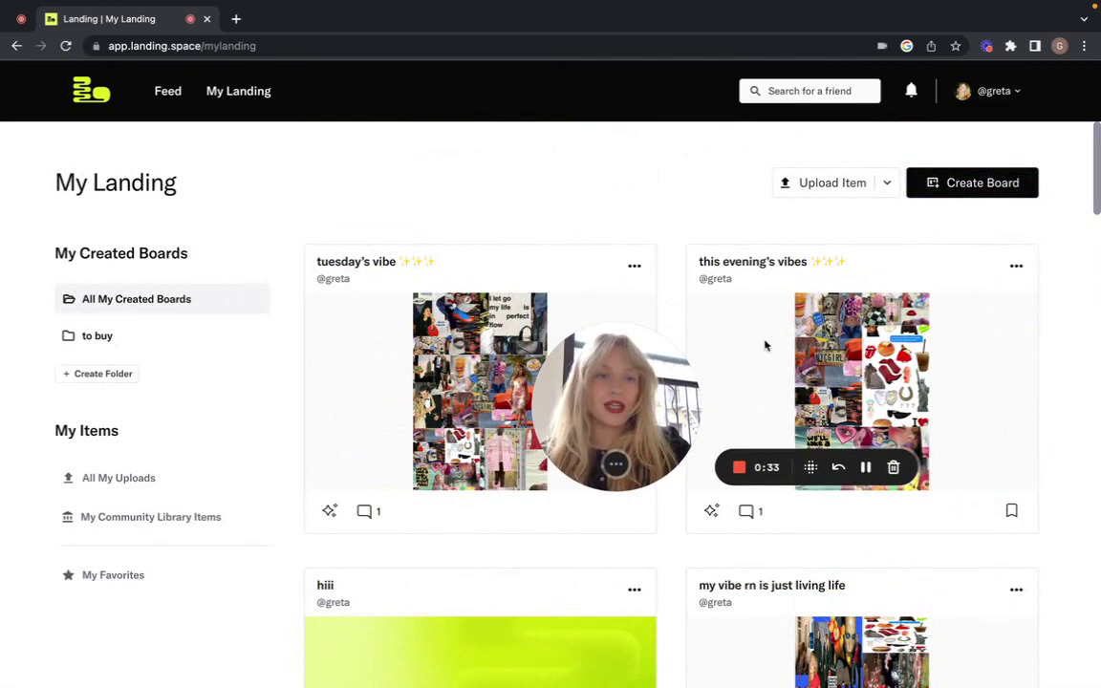
pyautogui.click(1017, 266)
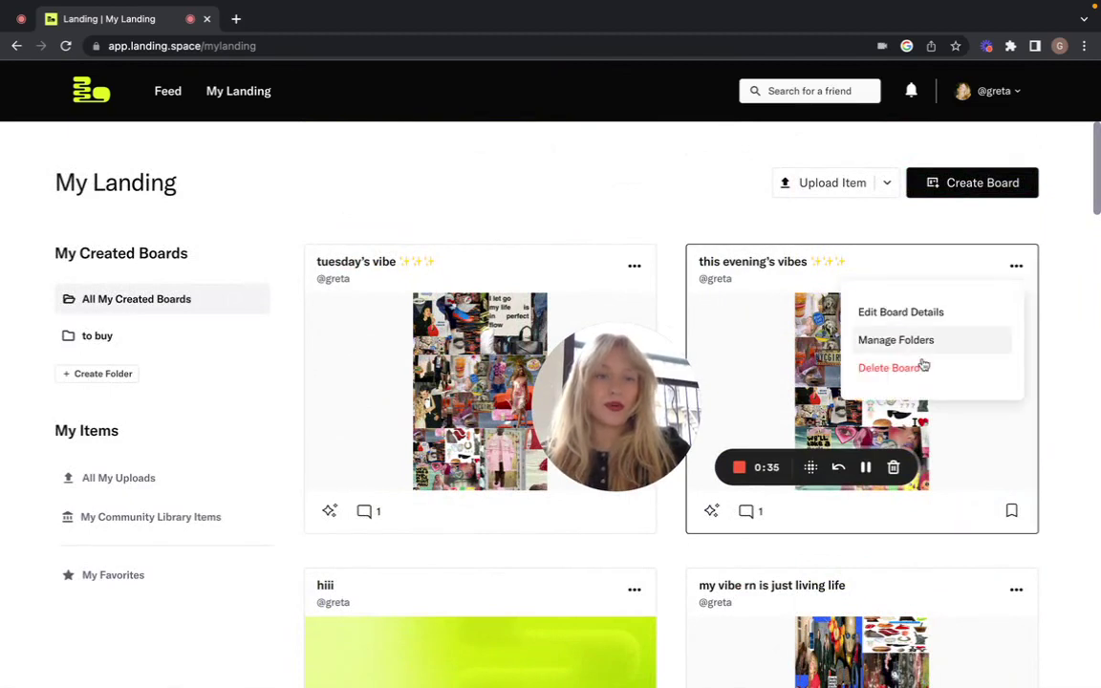
pyautogui.click(866, 470)
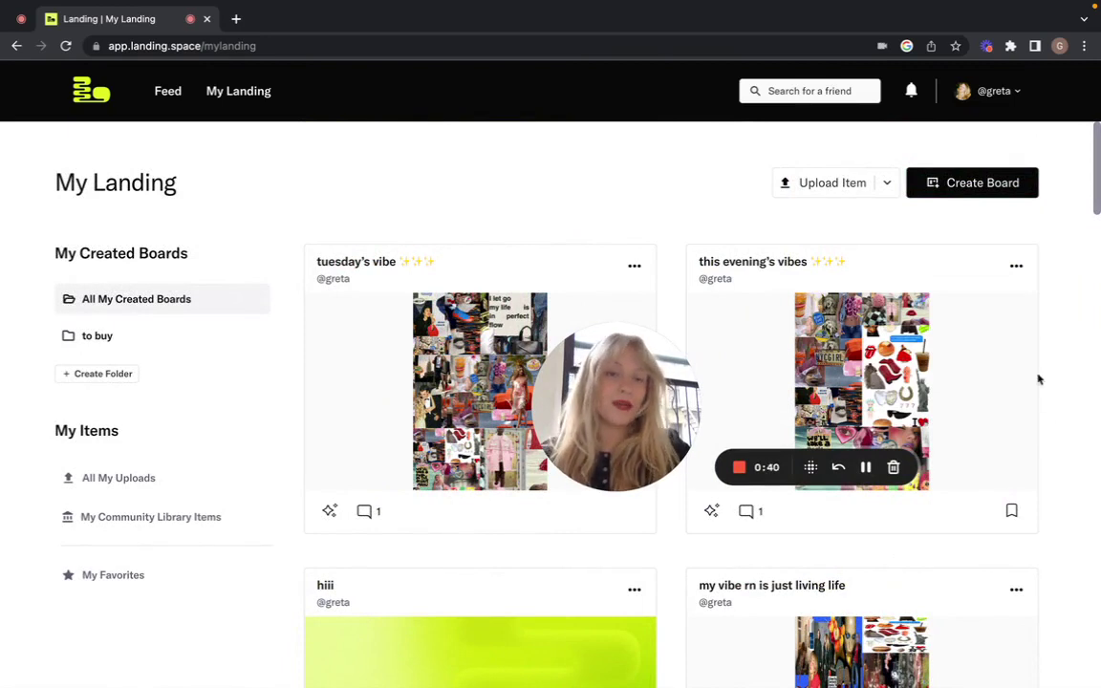
pyautogui.click(833, 183)
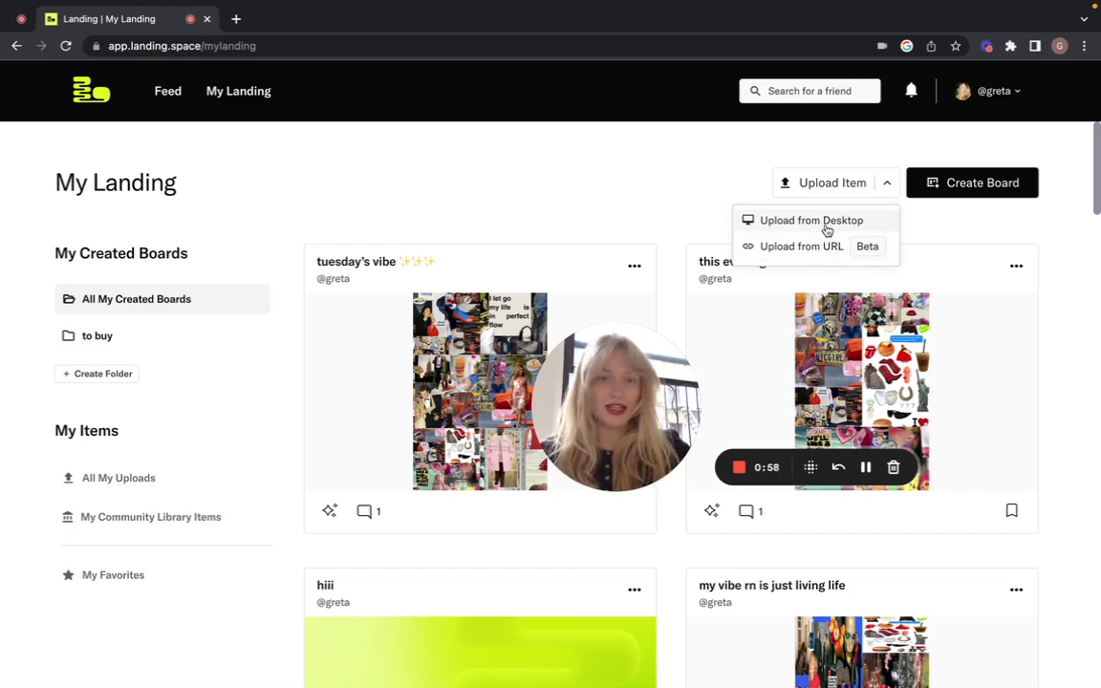
# Upload 'starter pack_ coastal granddaughter (1).jpeg' from the Desktop through the file picker.
pyautogui.click(828, 231)
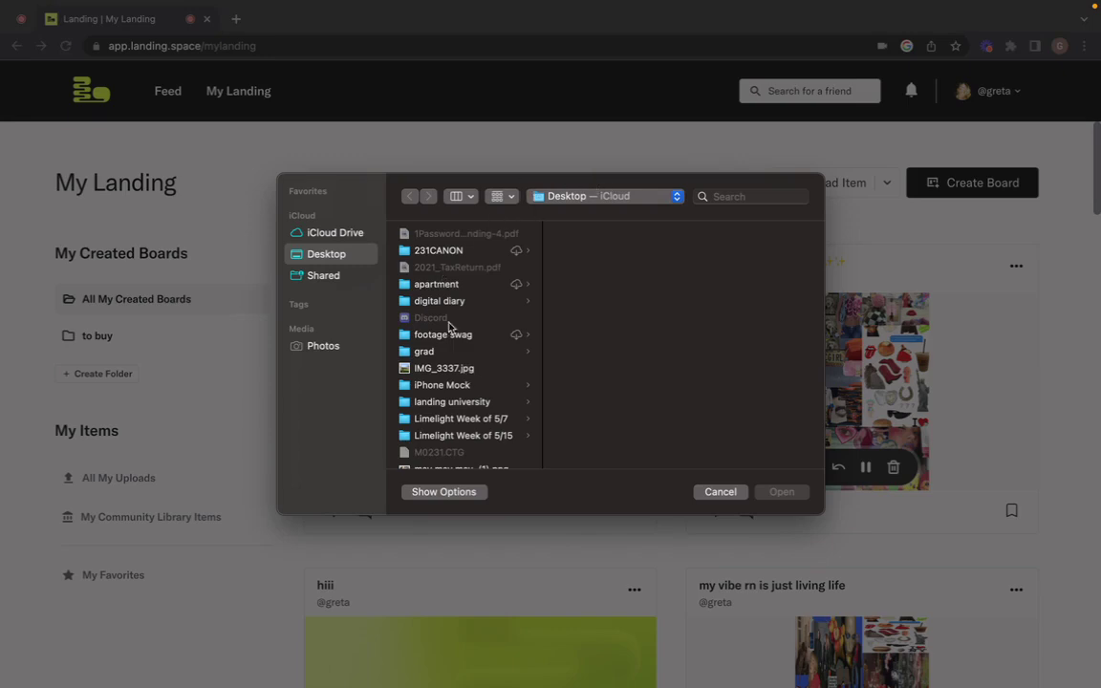
pyautogui.scroll(-15, 451, 376)
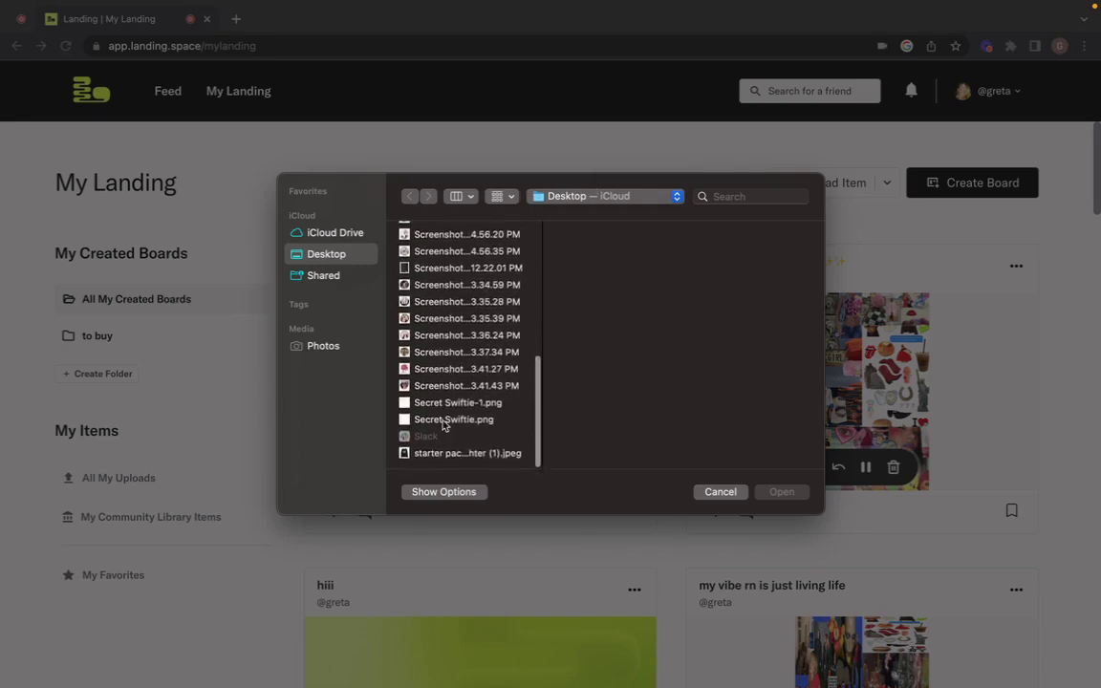
pyautogui.click(443, 457)
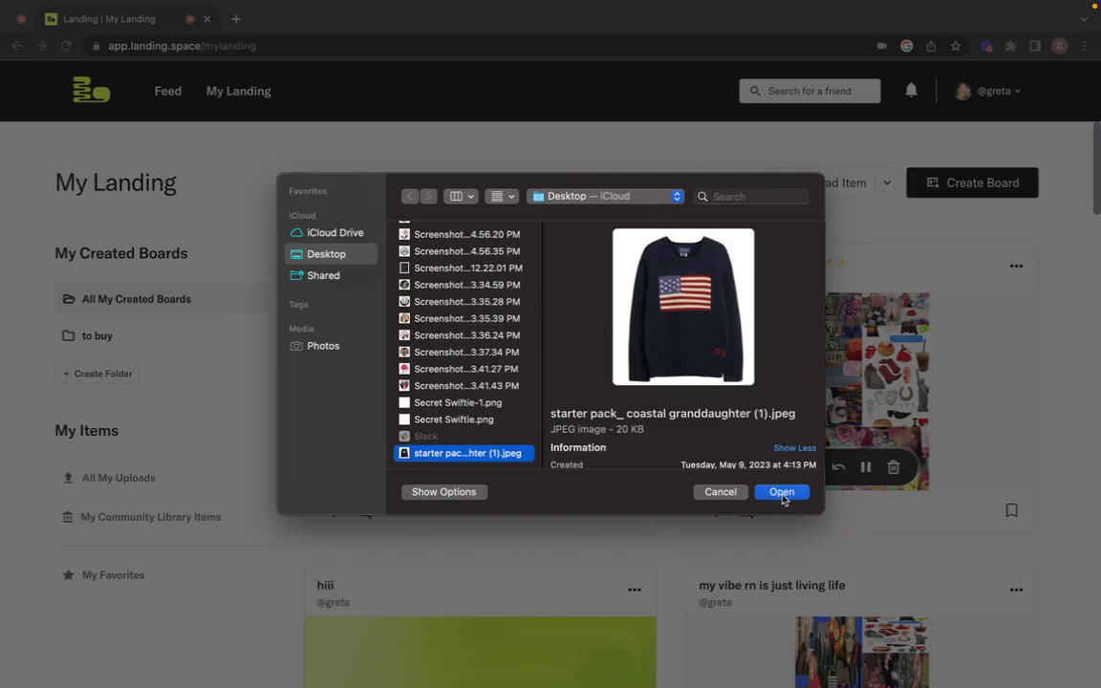
pyautogui.click(782, 493)
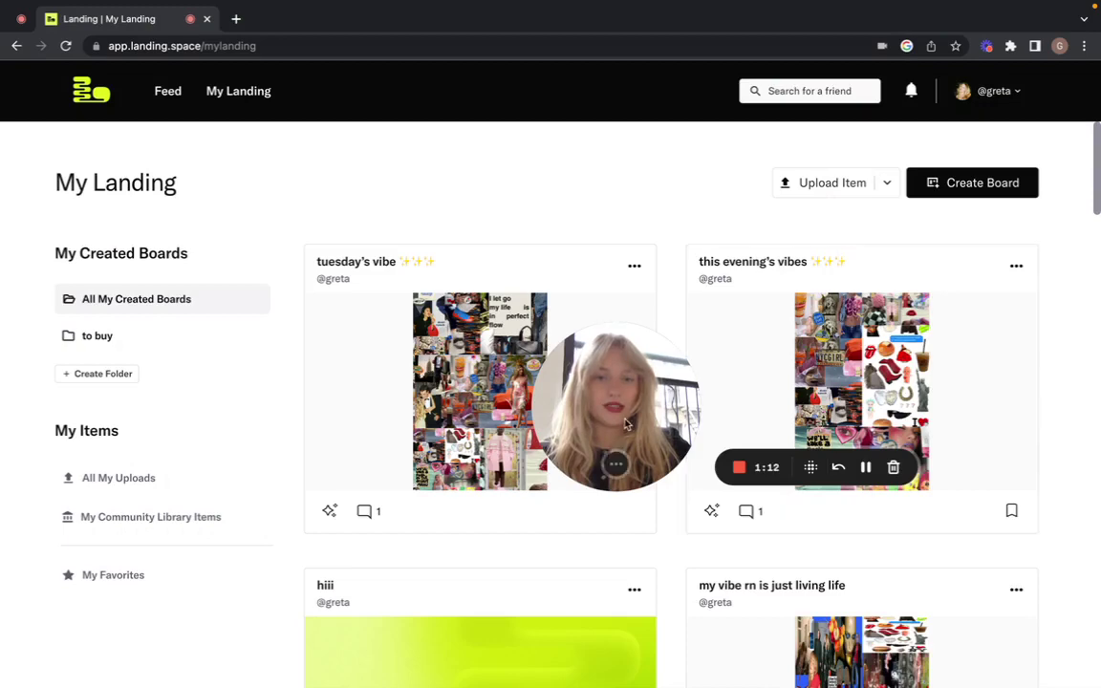
# Wait for the navy flag sweater image to load into the new item details form.
pyautogui.moveTo(622, 413); pyautogui.dragTo(775, 274)
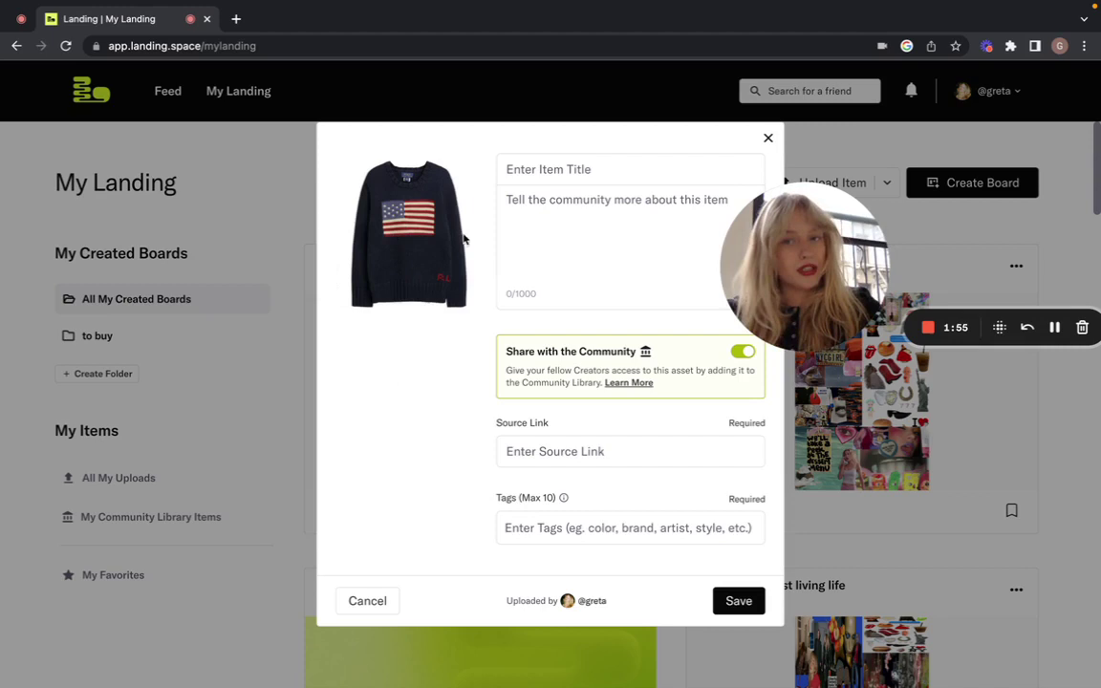
# Tag the sweater item with 'sweater' from the suggestions for 'swea'.
pyautogui.click(593, 526)
pyautogui.write('sweater')
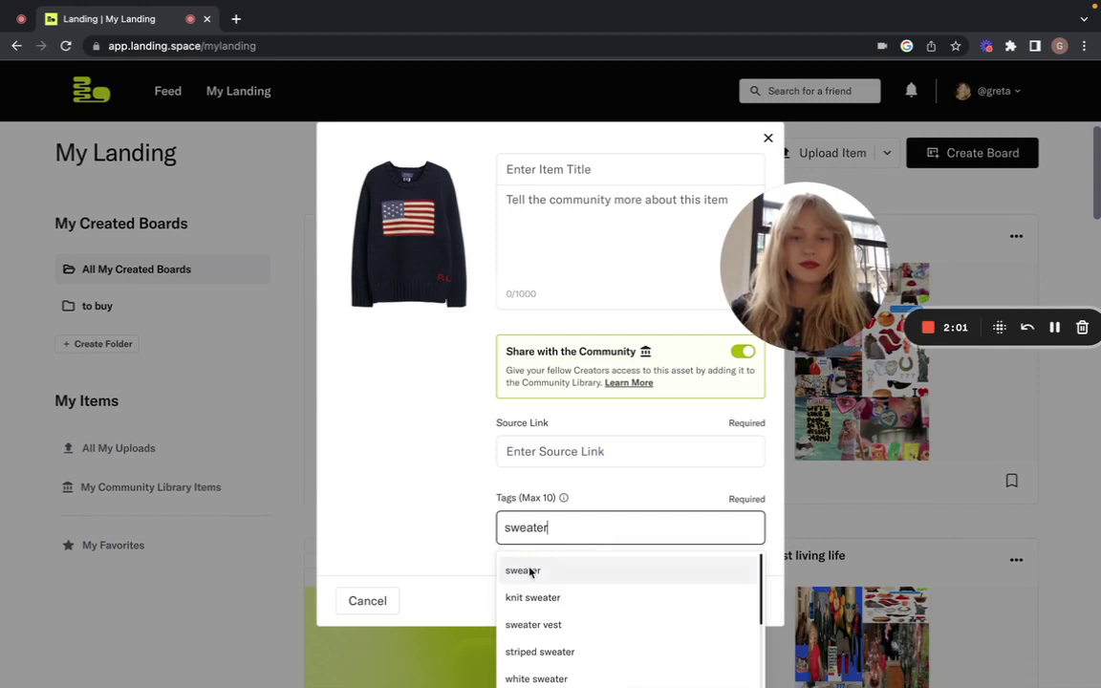
pyautogui.click(531, 571)
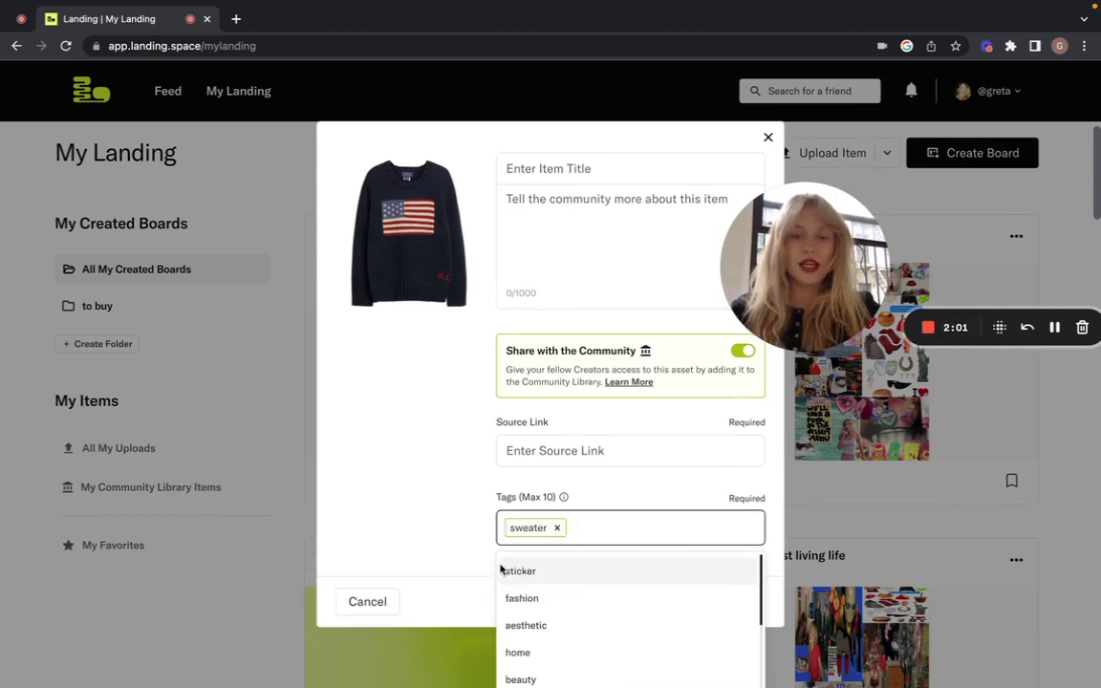
pyautogui.click(478, 518)
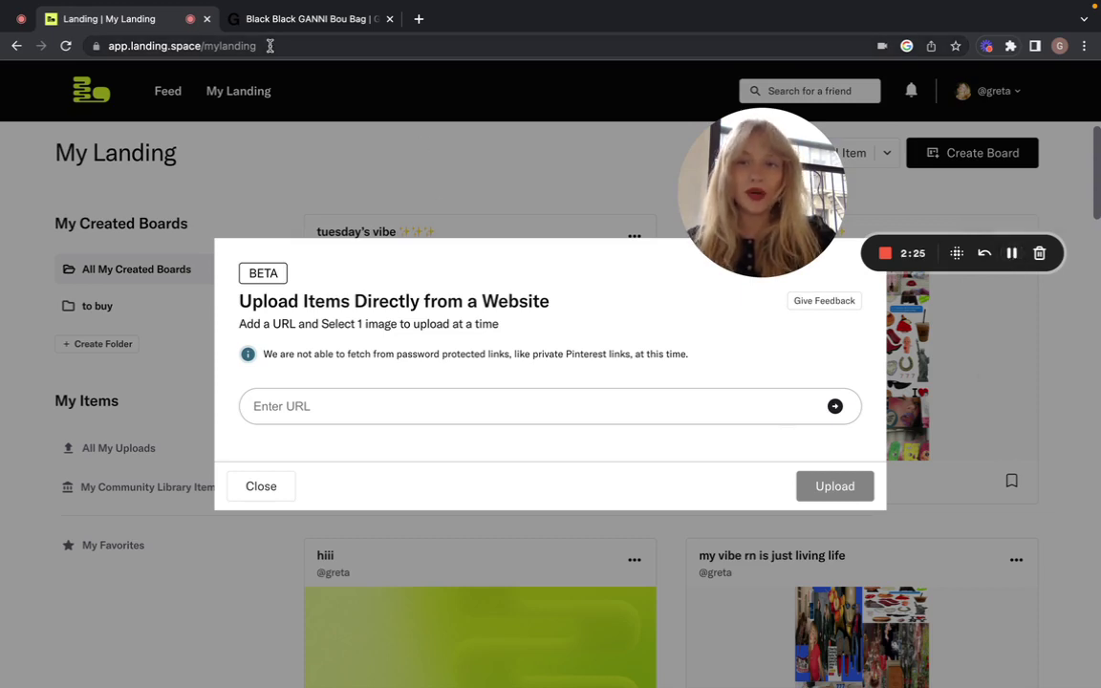
# Check the GANNI Bou Bag product page, then return to Landing's Upload from URL dialog.
pyautogui.click(245, 23)
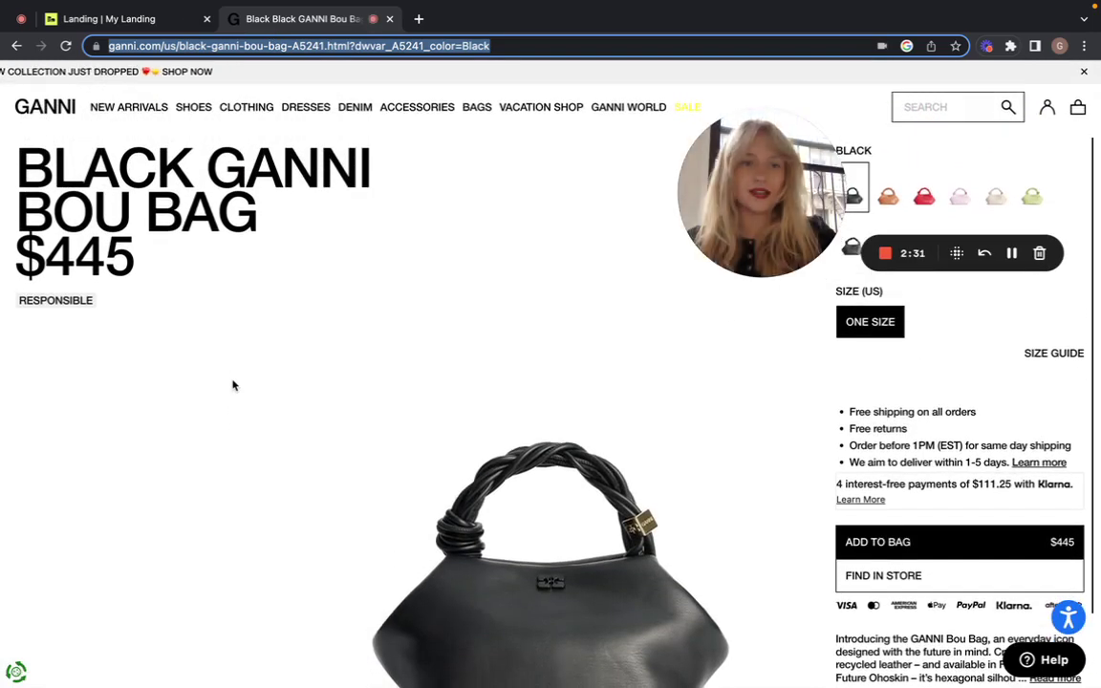
pyautogui.scroll(-5, 233, 385)
pyautogui.scroll(3, 232, 385)
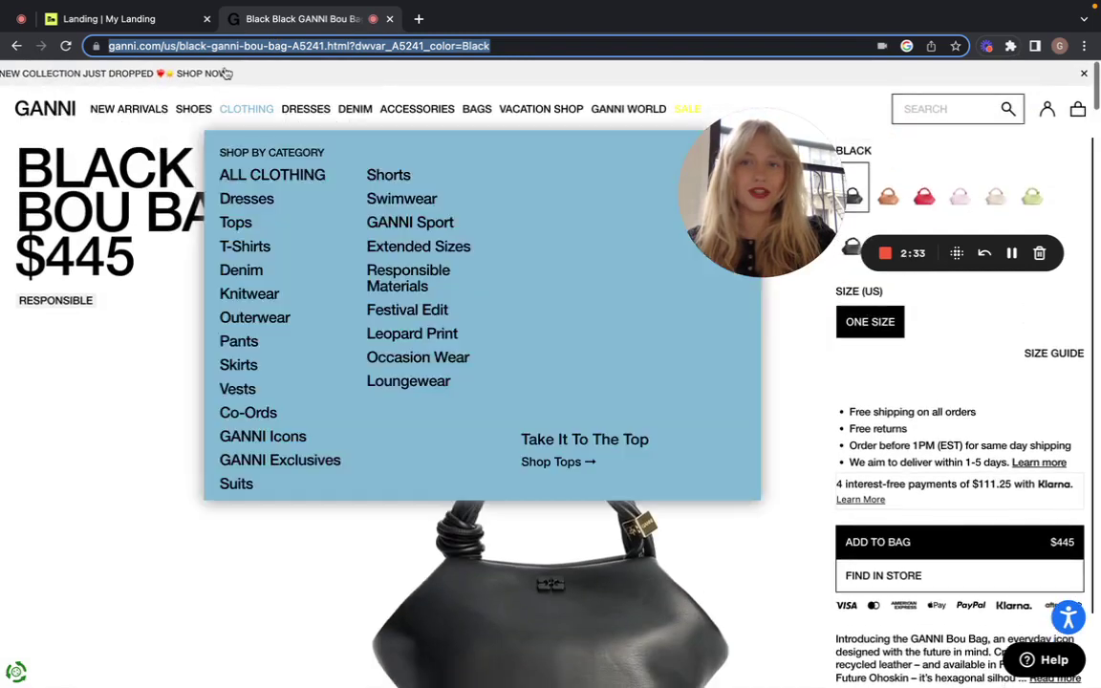
pyautogui.click(143, 19)
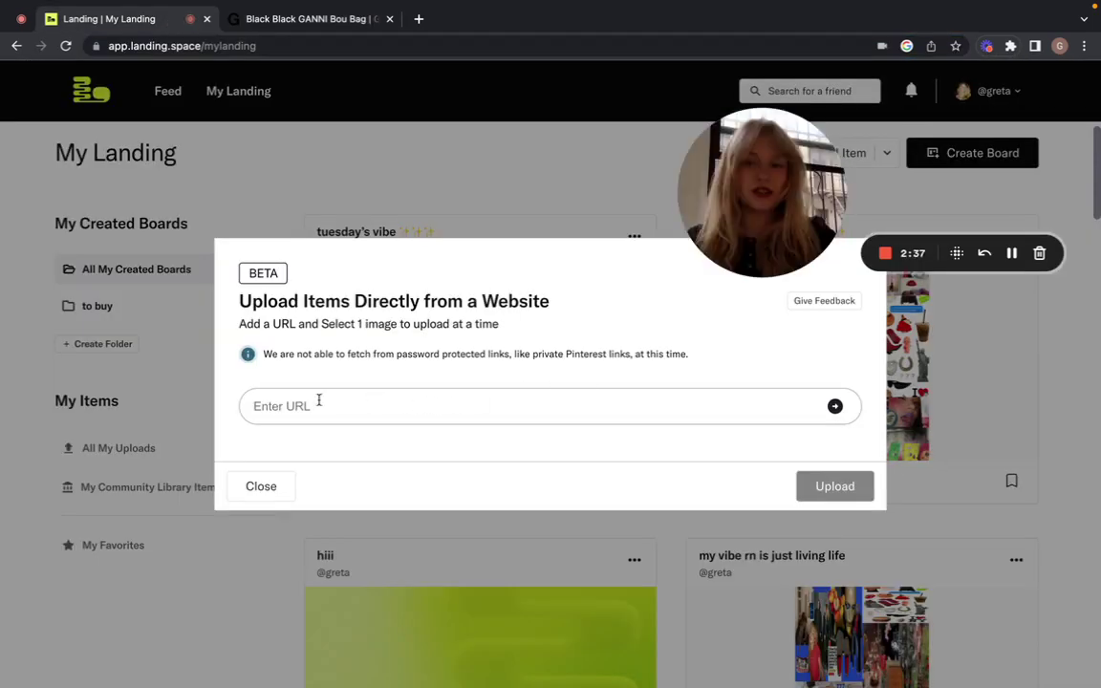
# Fetch images from the pasted GANNI Bou Bag URL and choose the first black bag image.
pyautogui.click(288, 404)
pyautogui.write('https://www.ganni.com/us/black-ganni-bou-bag-A5241.html?dwvar_A5241_color=Black')
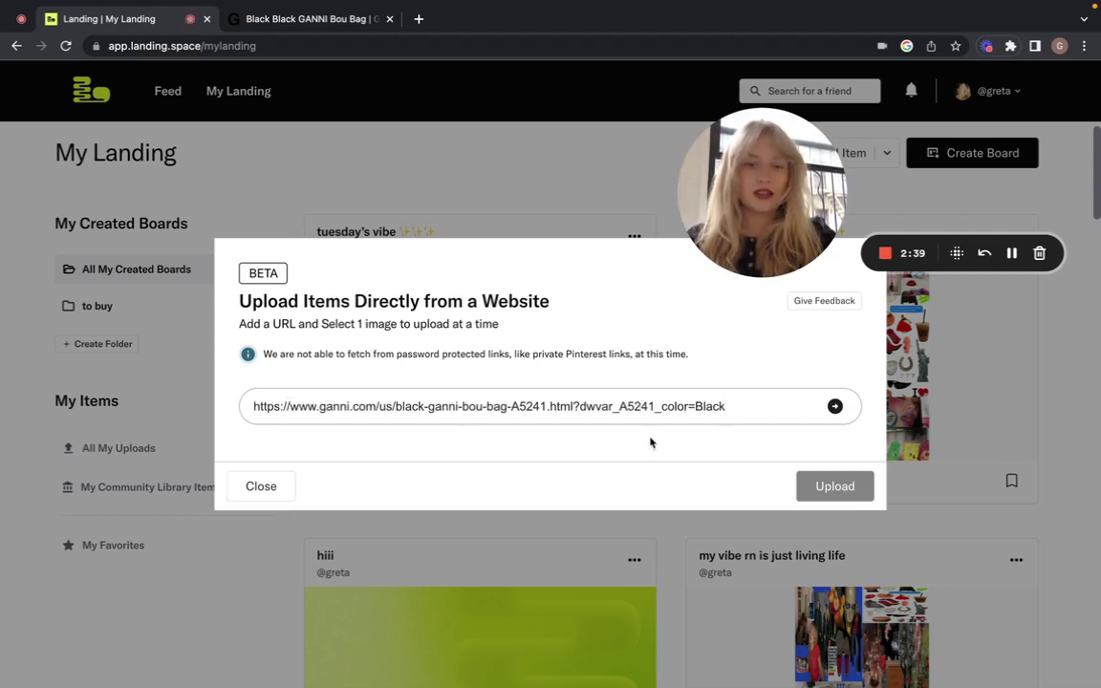
pyautogui.click(833, 409)
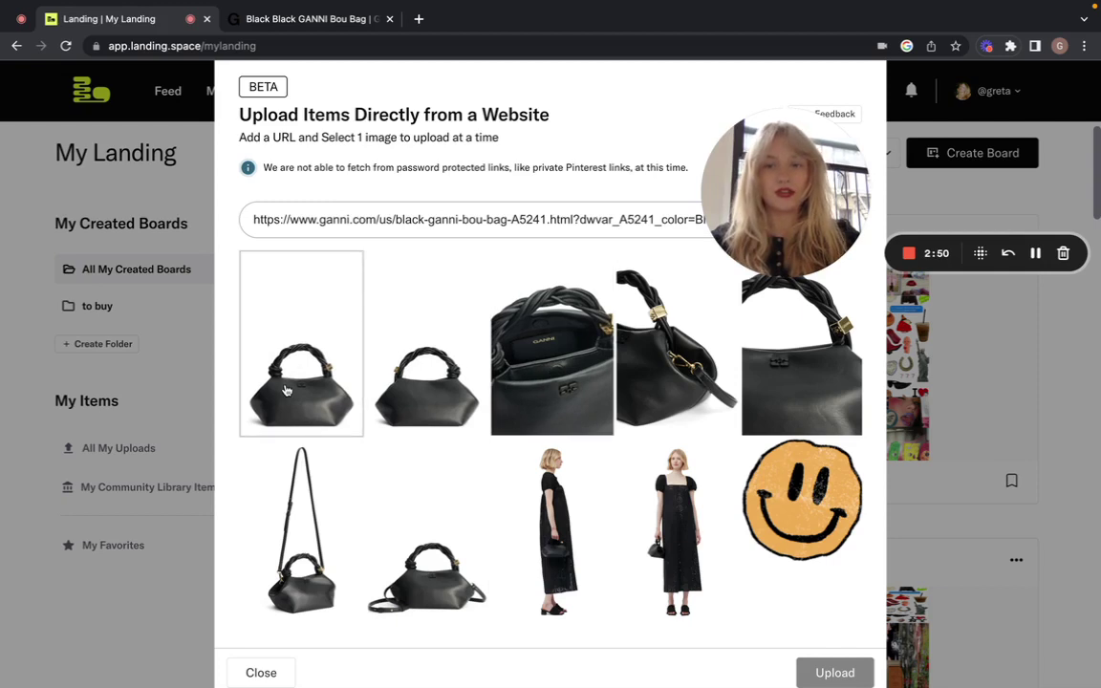
pyautogui.click(300, 392)
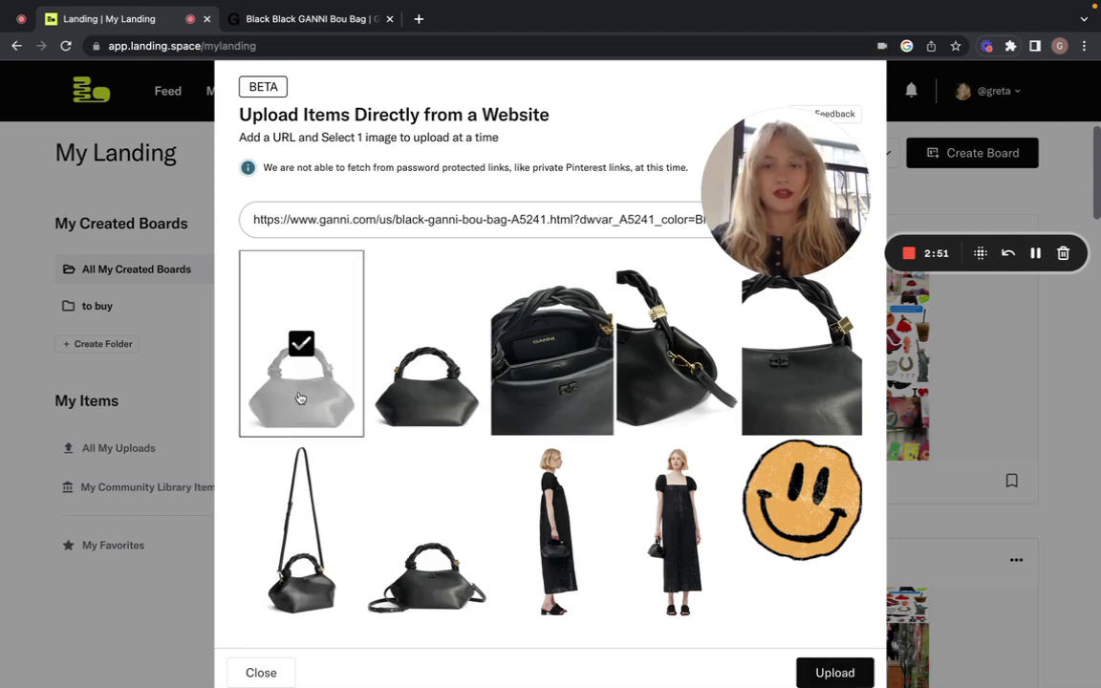
# Upload the chosen black bag image into the new item form.
pyautogui.click(823, 669)
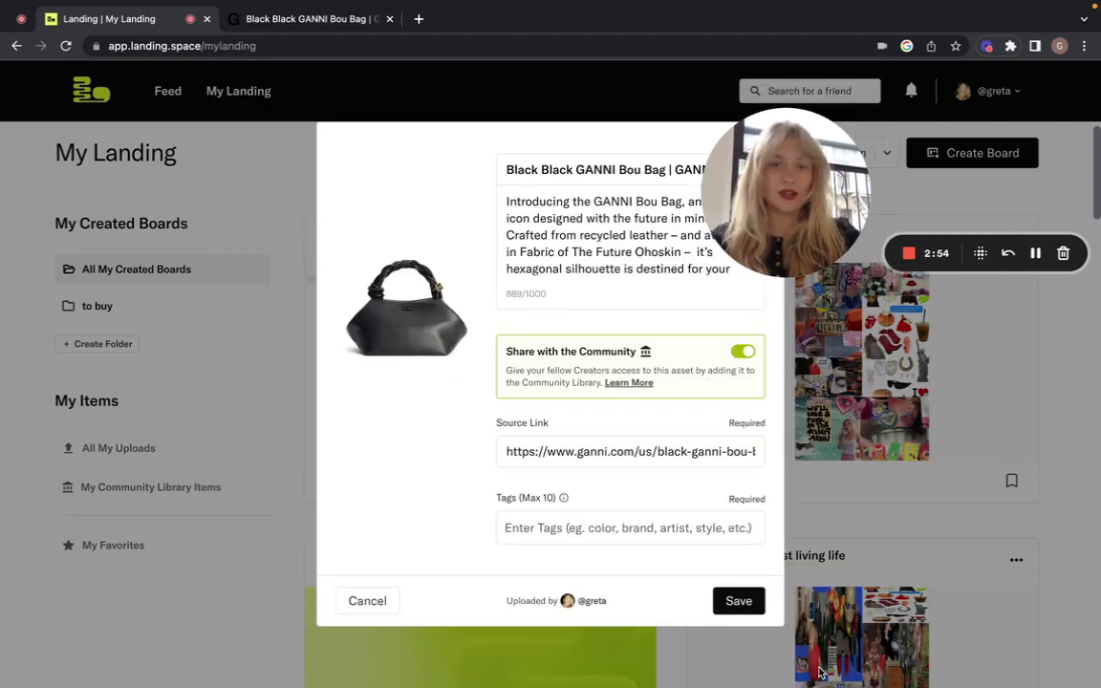
pyautogui.moveTo(769, 236); pyautogui.dragTo(841, 233)
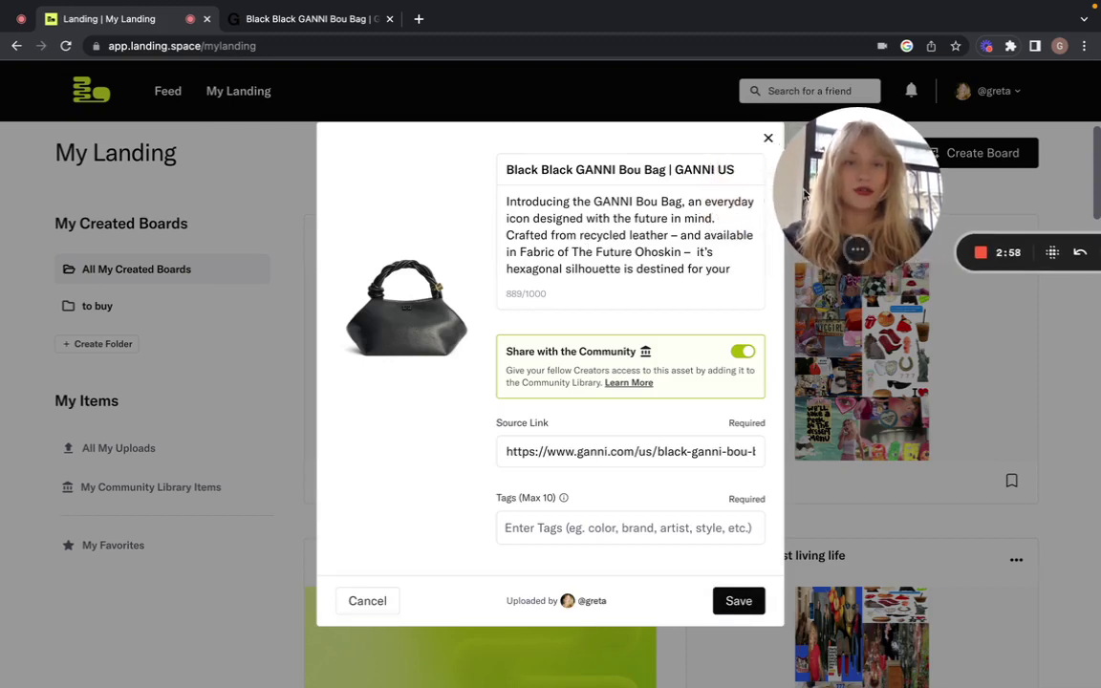
pyautogui.moveTo(803, 194); pyautogui.dragTo(716, 194)
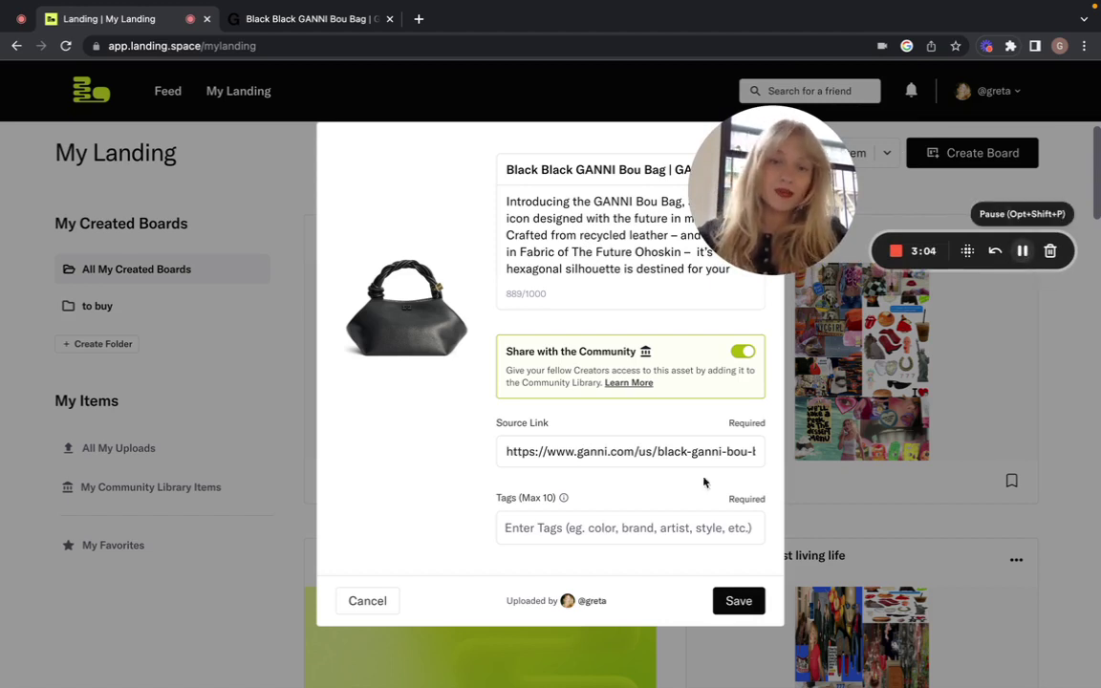
# Tag the GANNI Bou Bag item with 'bag' and 'purse'.
pyautogui.click(542, 529)
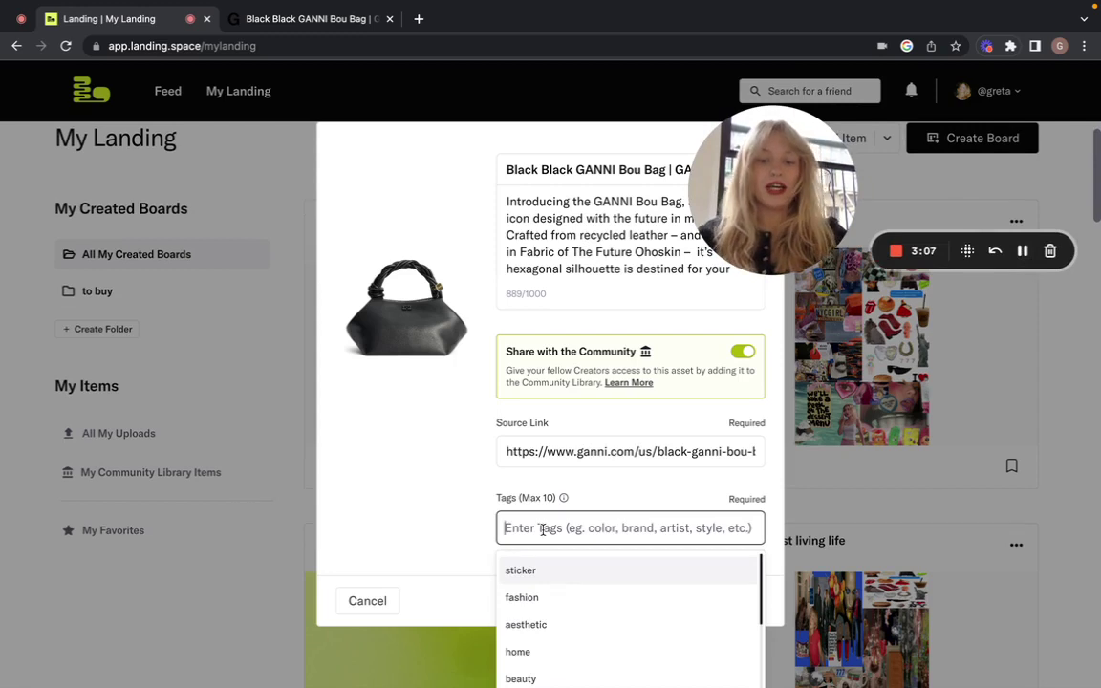
pyautogui.write('bag')
pyautogui.click(511, 574)
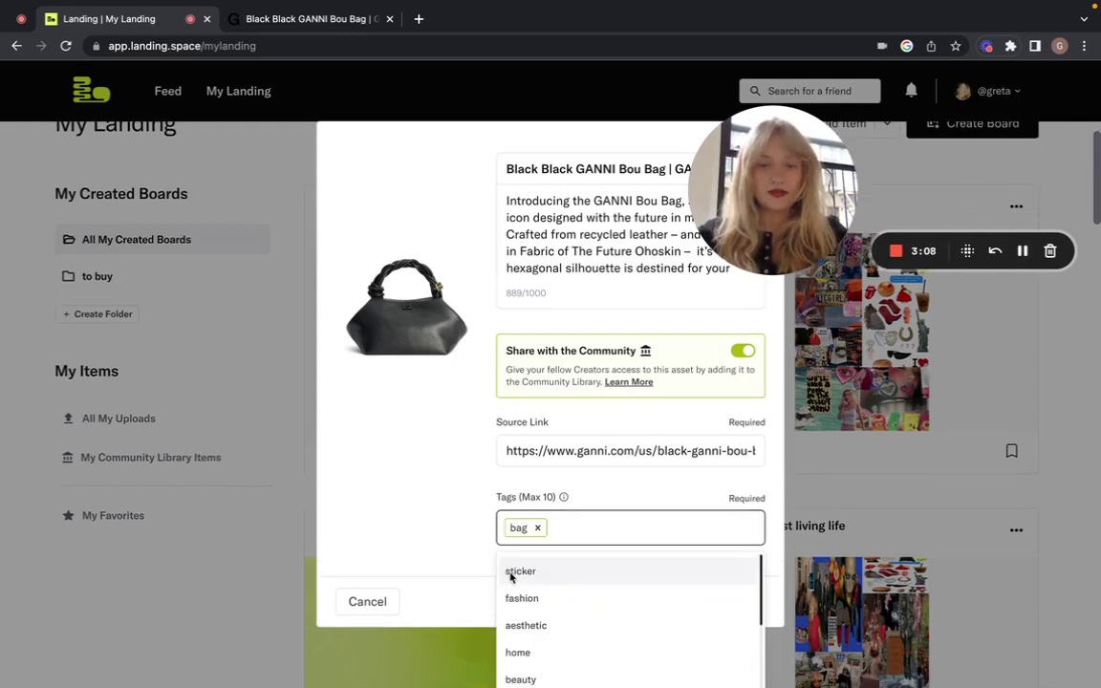
pyautogui.write('purse')
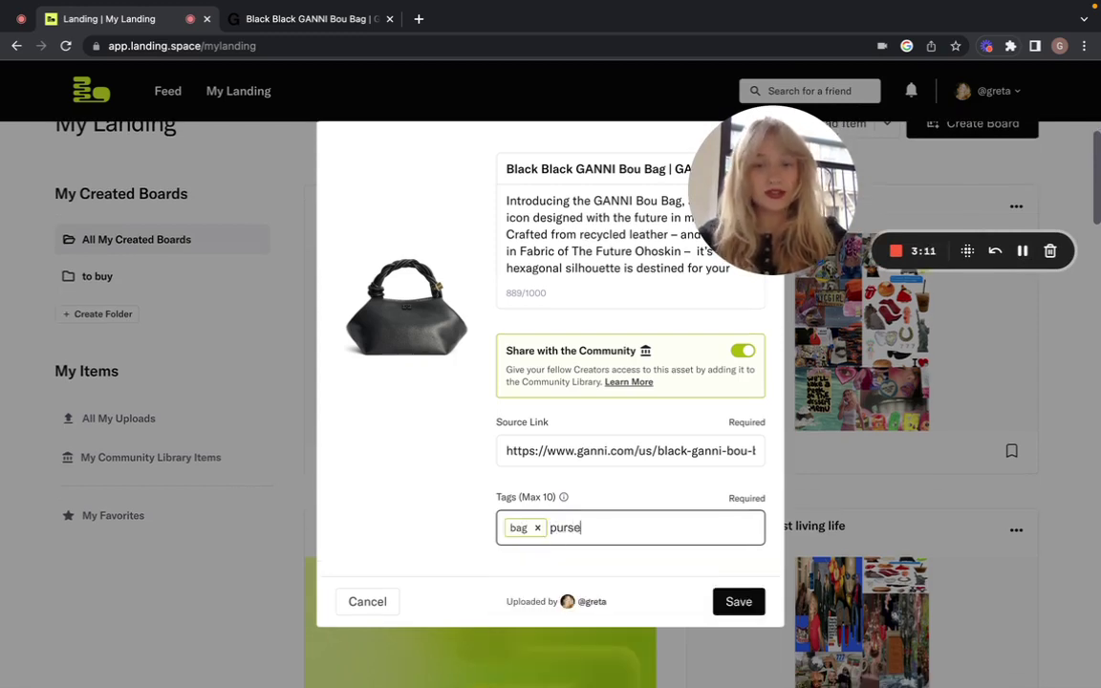
pyautogui.click(559, 574)
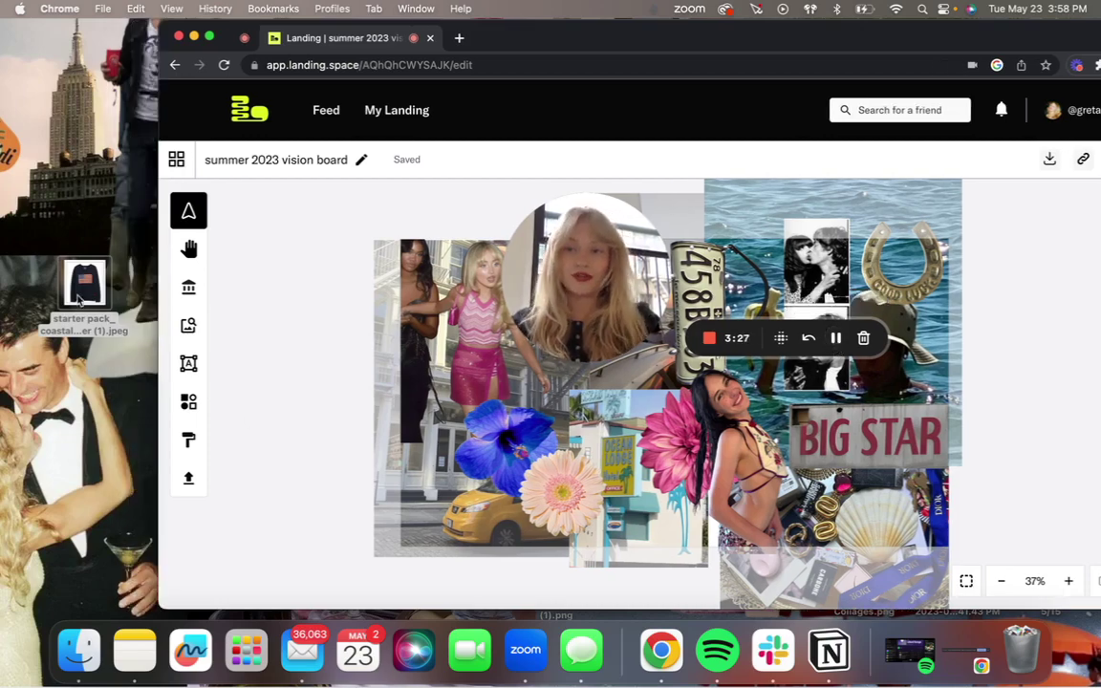
# Drop the flag sweater JPEG from the desktop onto the vision board, then close its upload form.
pyautogui.moveTo(85, 282)
pyautogui.mouseDown()
pyautogui.moveTo(266, 365)
pyautogui.moveTo(442, 417)
pyautogui.moveTo(459, 435)
pyautogui.mouseUp()
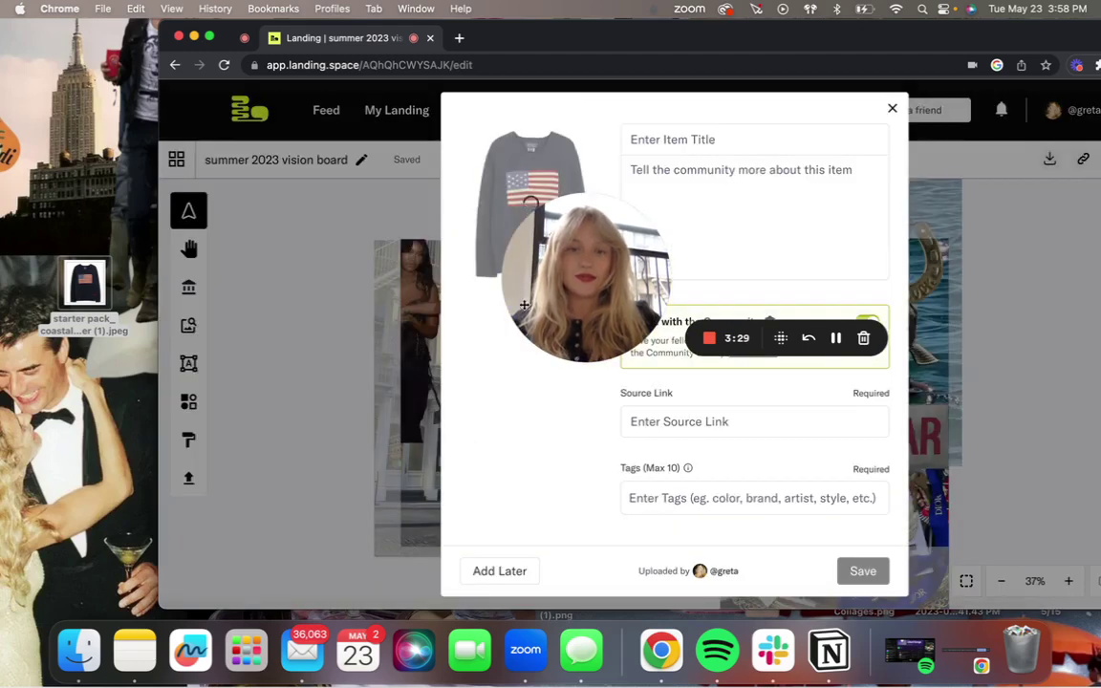
pyautogui.moveTo(524, 305)
pyautogui.mouseDown()
pyautogui.moveTo(489, 395)
pyautogui.moveTo(249, 368)
pyautogui.moveTo(276, 319)
pyautogui.mouseUp()
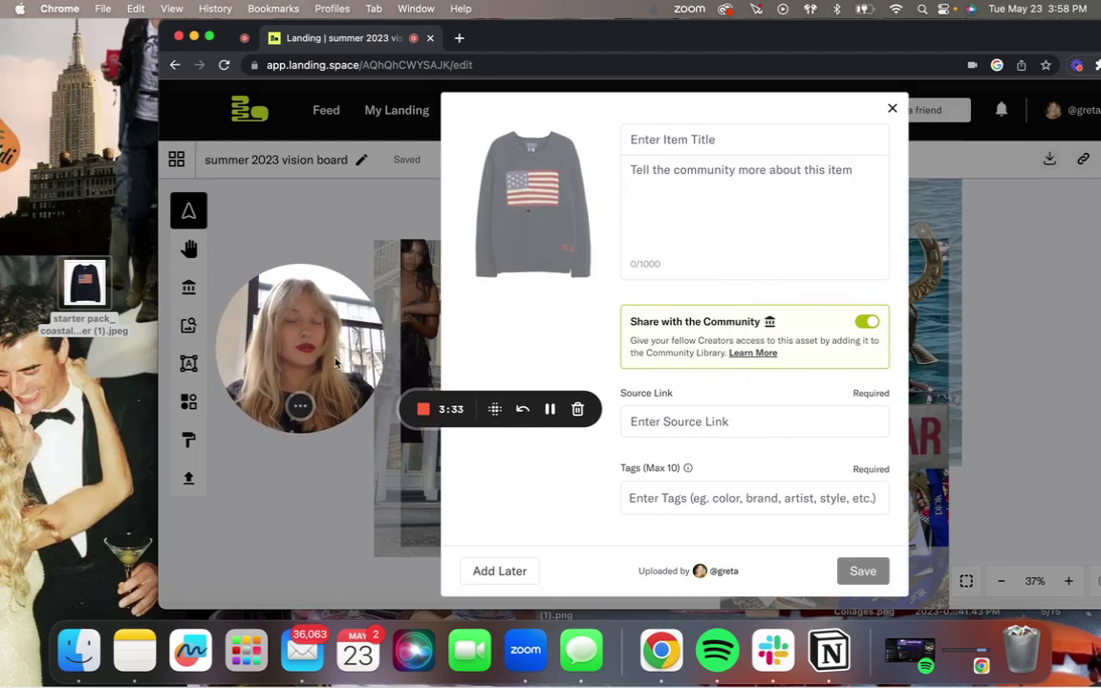
pyautogui.moveTo(549, 409); pyautogui.dragTo(716, 406)
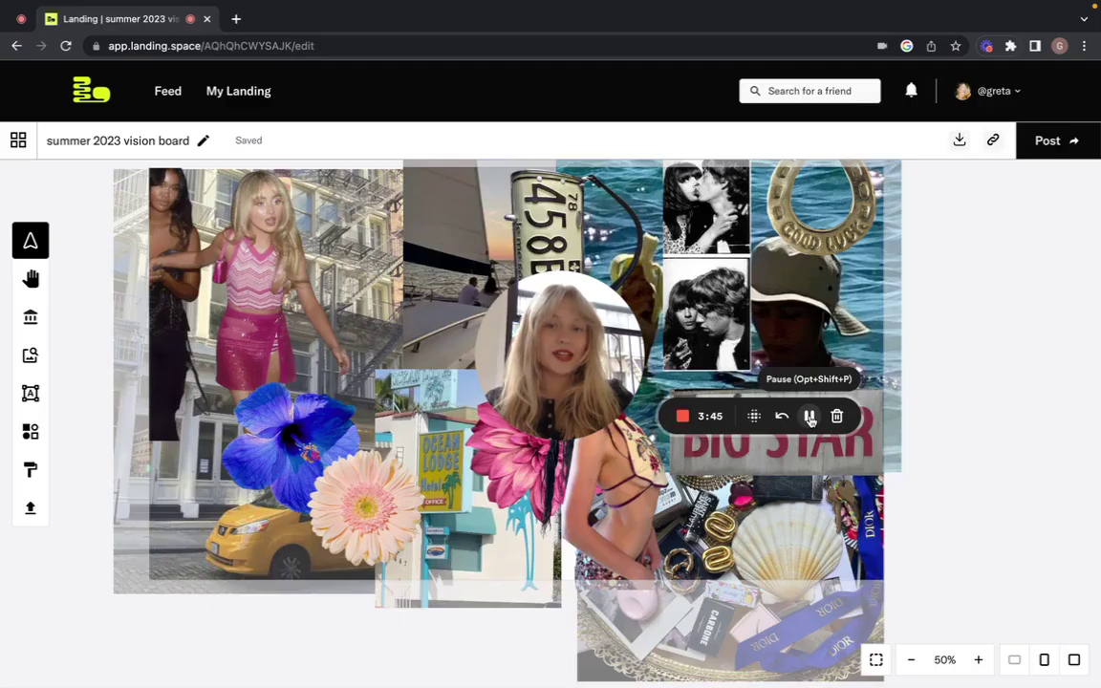
# Open the Image Library panel and switch it to My Uploads.
pyautogui.click(29, 357)
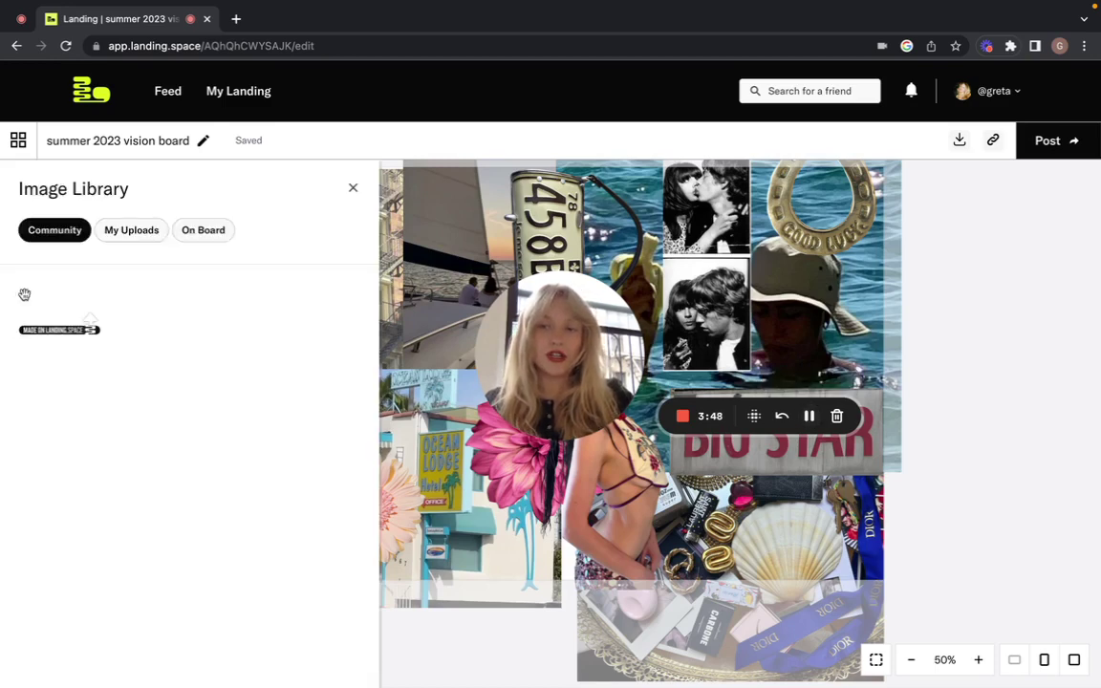
pyautogui.click(116, 237)
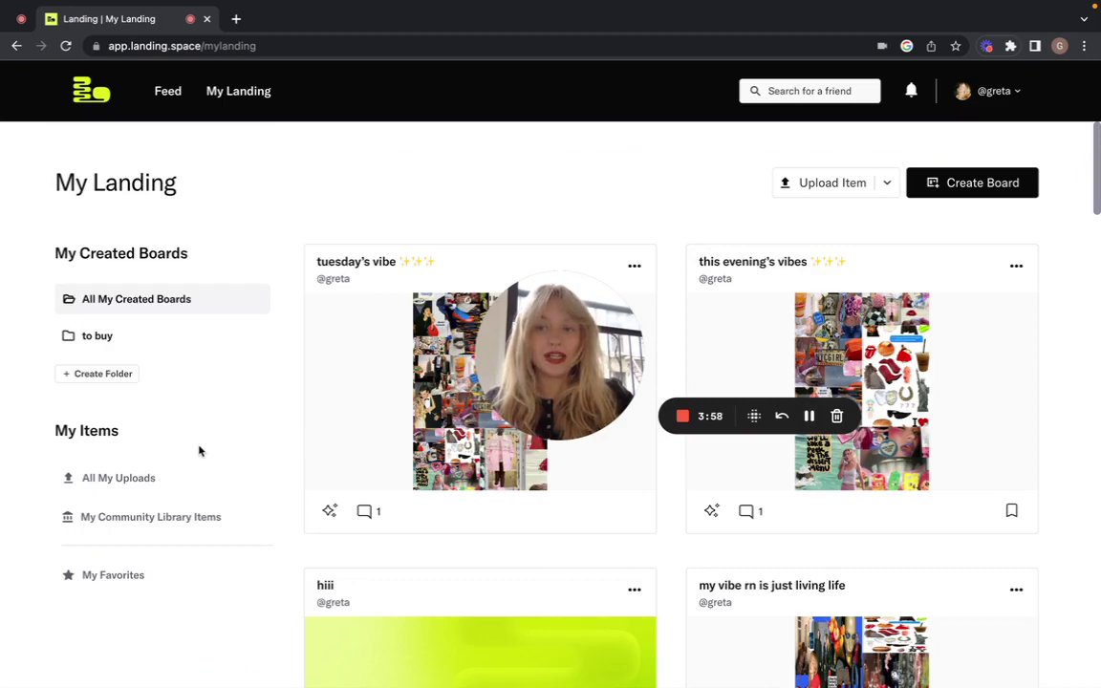
# Show All My Uploads, then open the profile page from the account menu and scroll it.
pyautogui.click(107, 484)
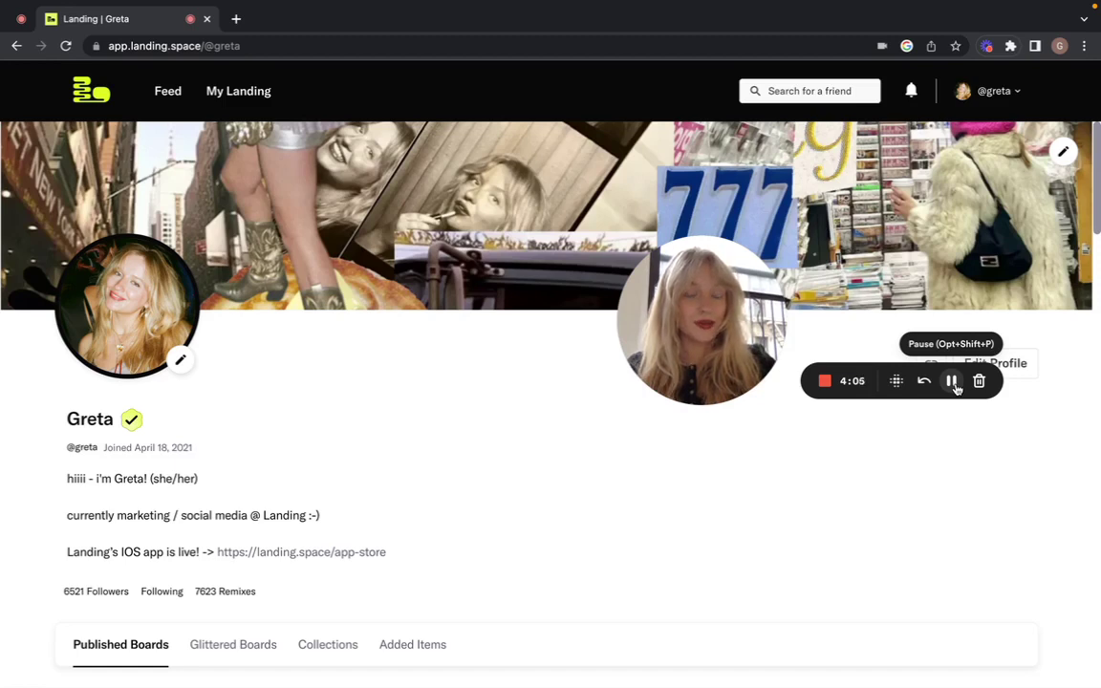
pyautogui.click(975, 99)
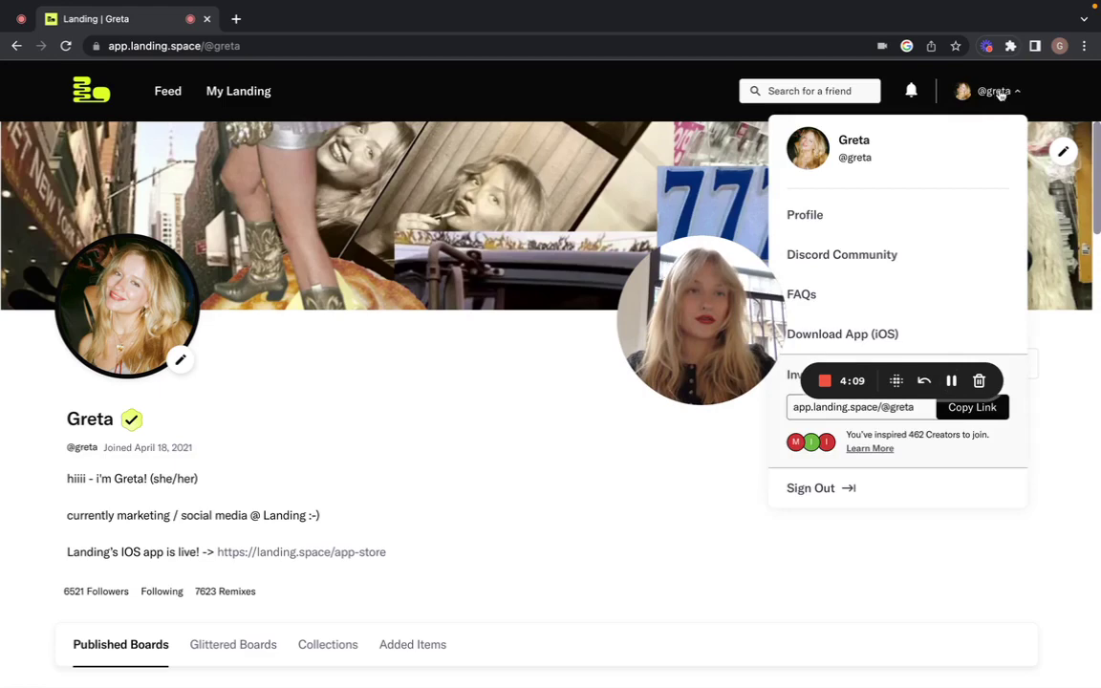
pyautogui.click(812, 221)
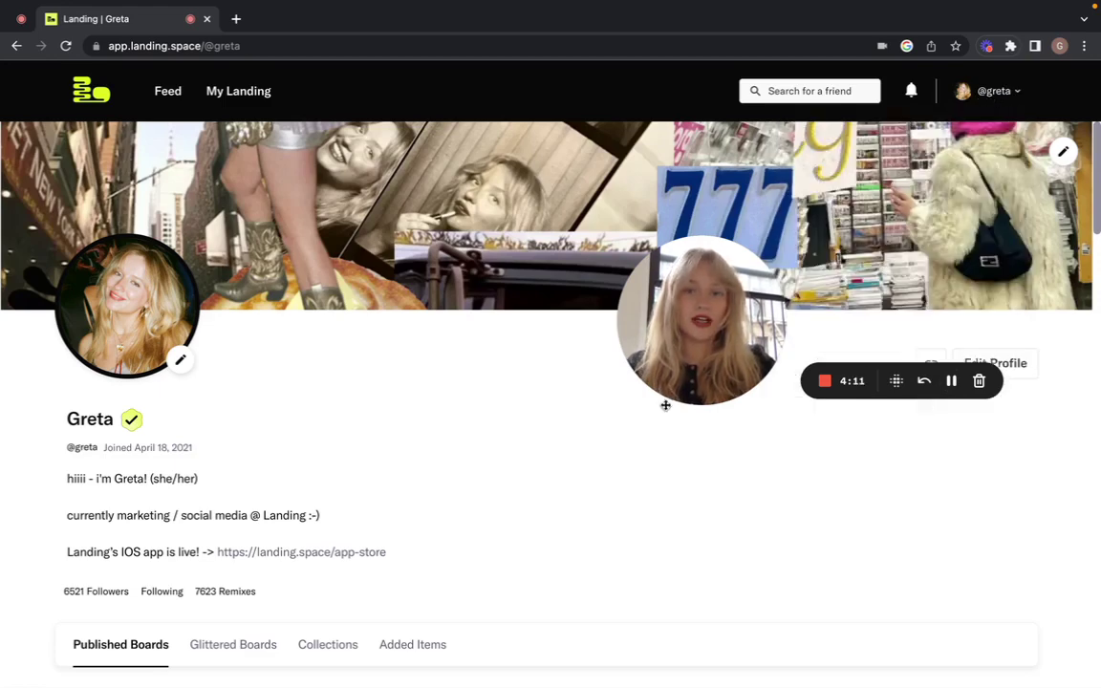
pyautogui.scroll(-1, 605, 447)
pyautogui.scroll(-3, 605, 447)
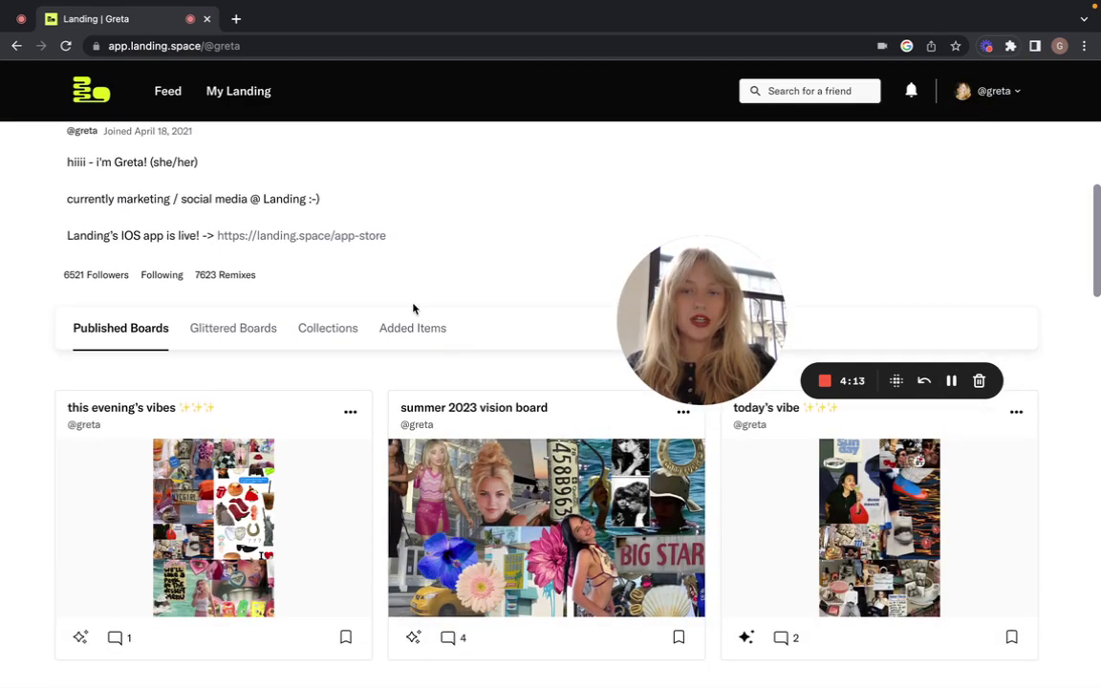
pyautogui.click(404, 330)
pyautogui.scroll(-5, 404, 330)
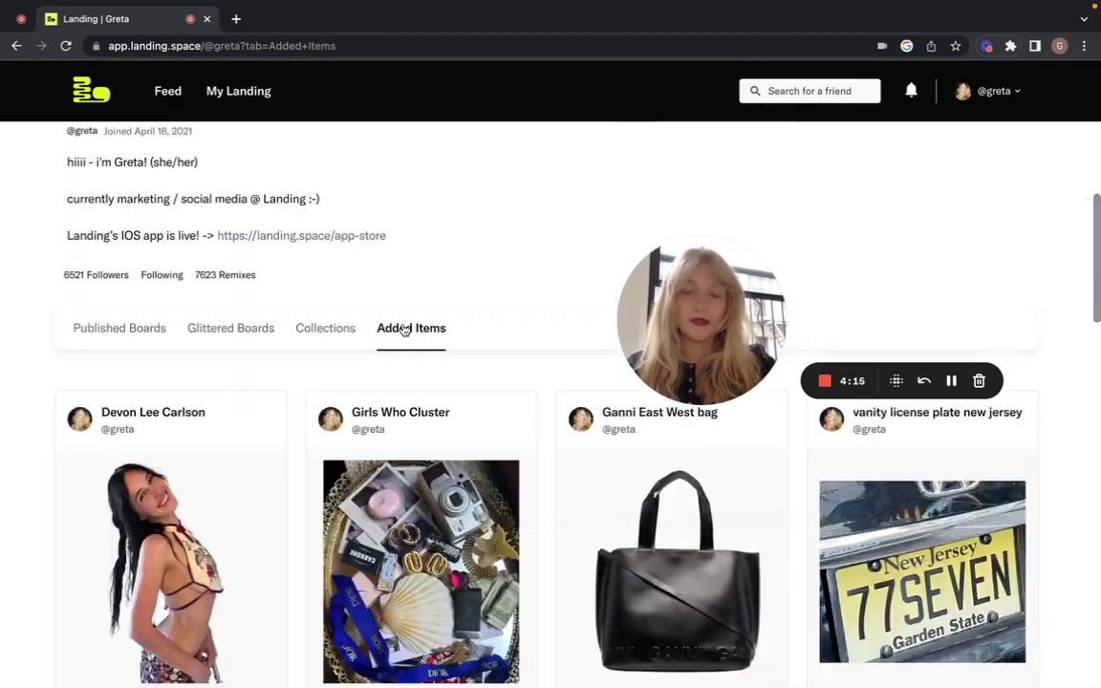
pyautogui.scroll(-5, 404, 330)
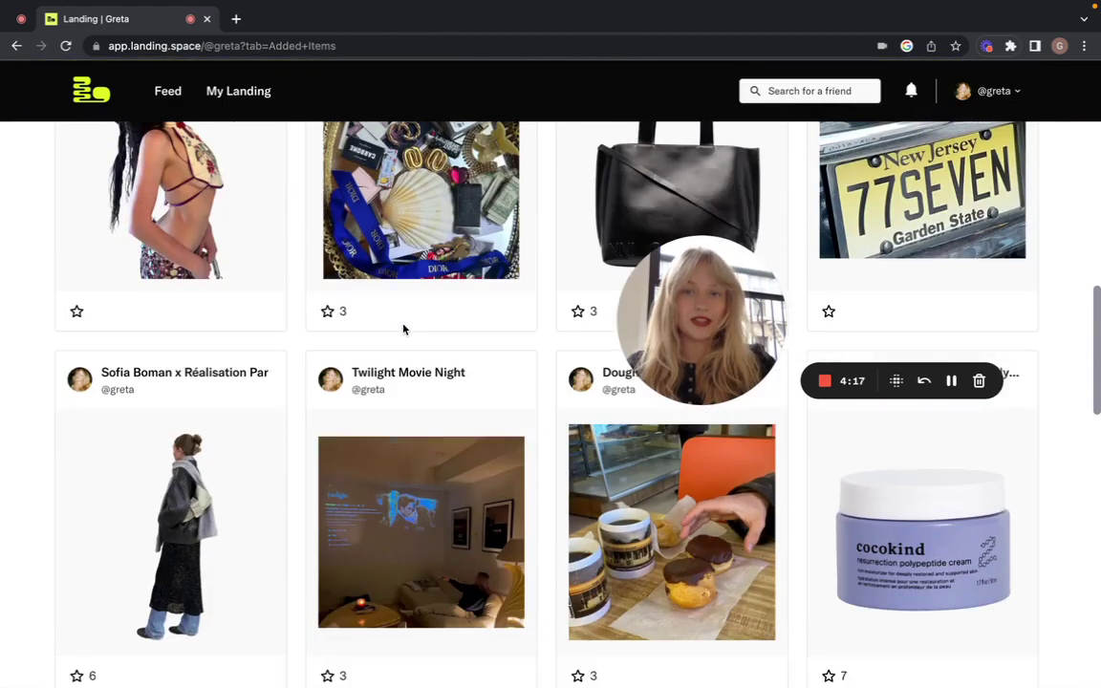
pyautogui.scroll(-6, 404, 330)
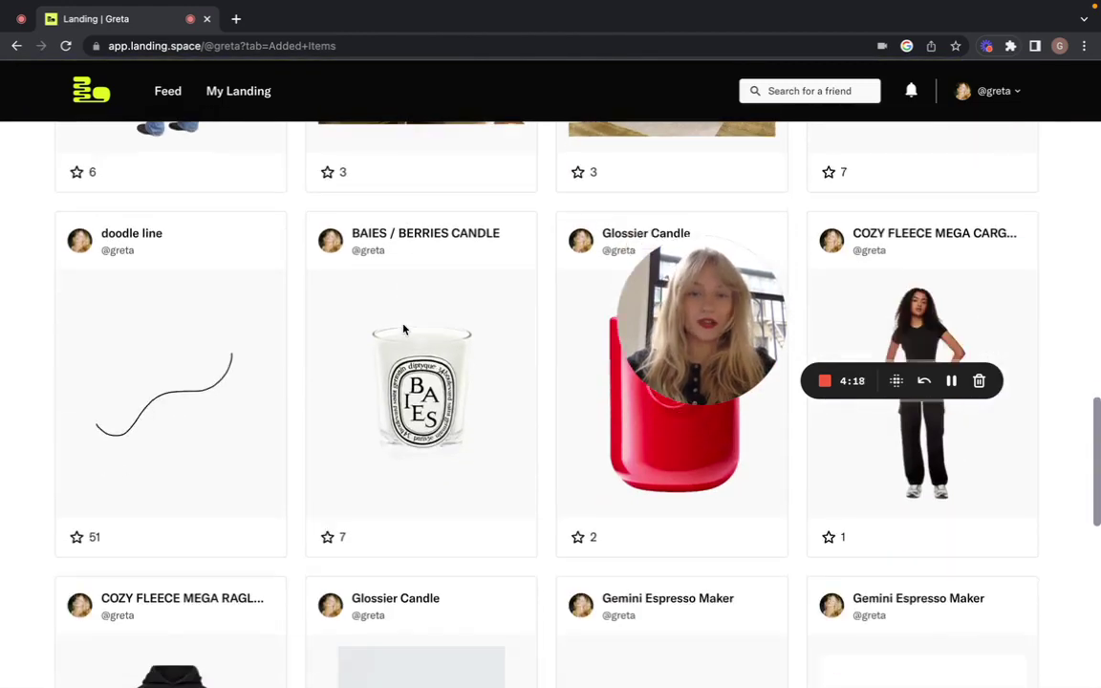
pyautogui.scroll(2, 404, 330)
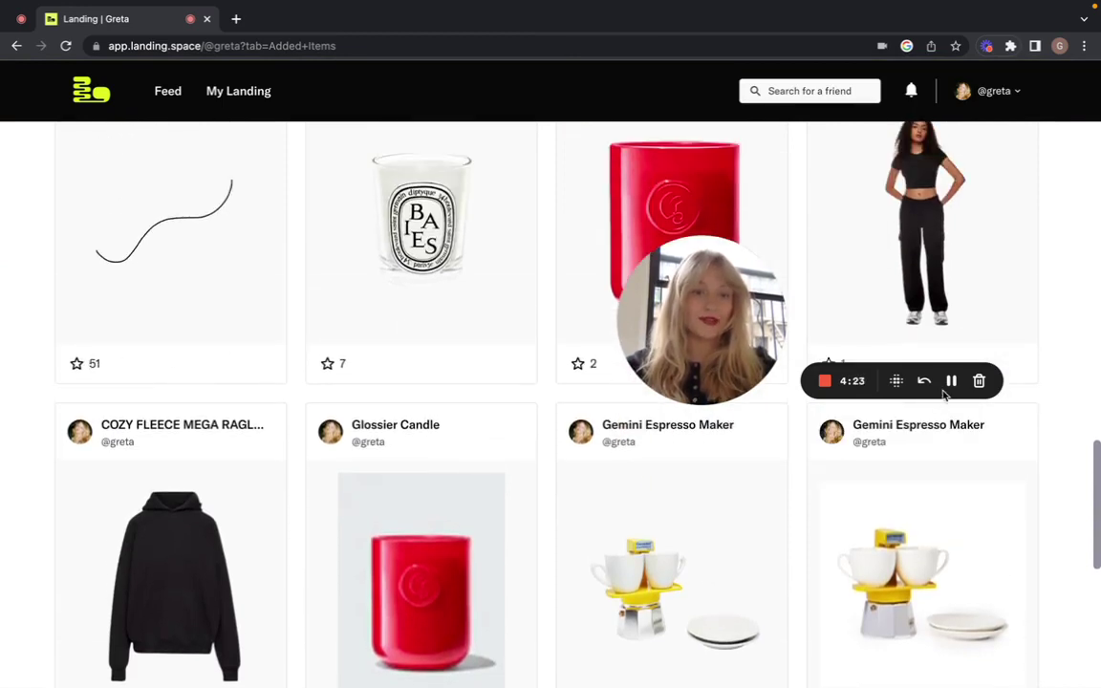
pyautogui.scroll(2, 306, 478)
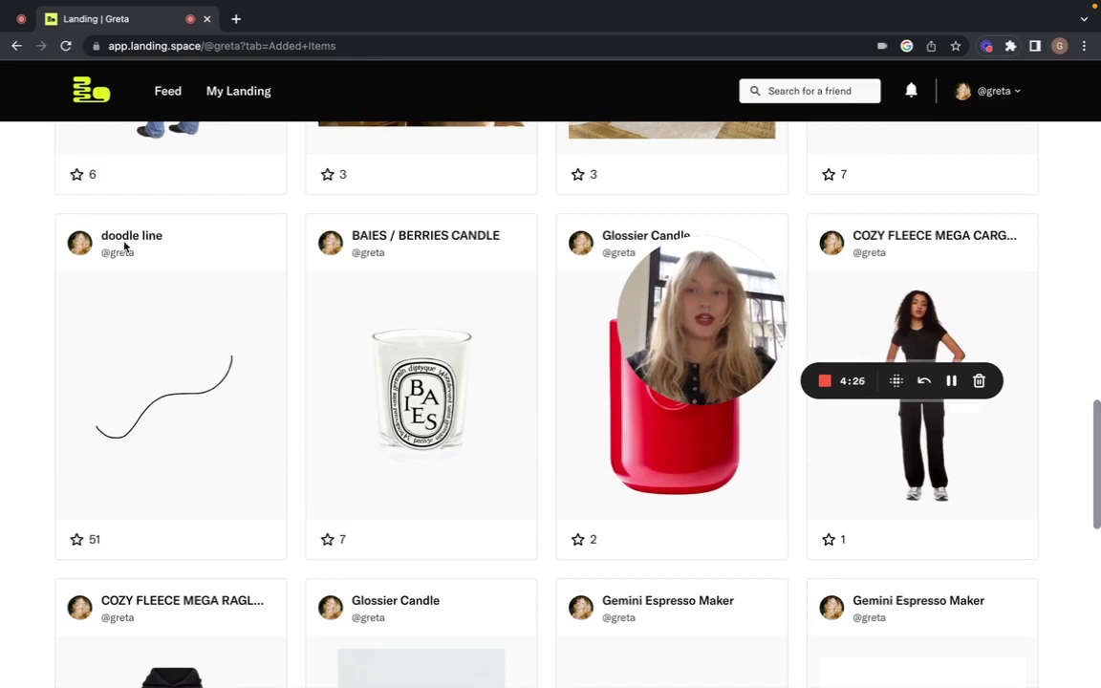
# Open the doodle line item's details and scroll through its creator carousel.
pyautogui.click(131, 382)
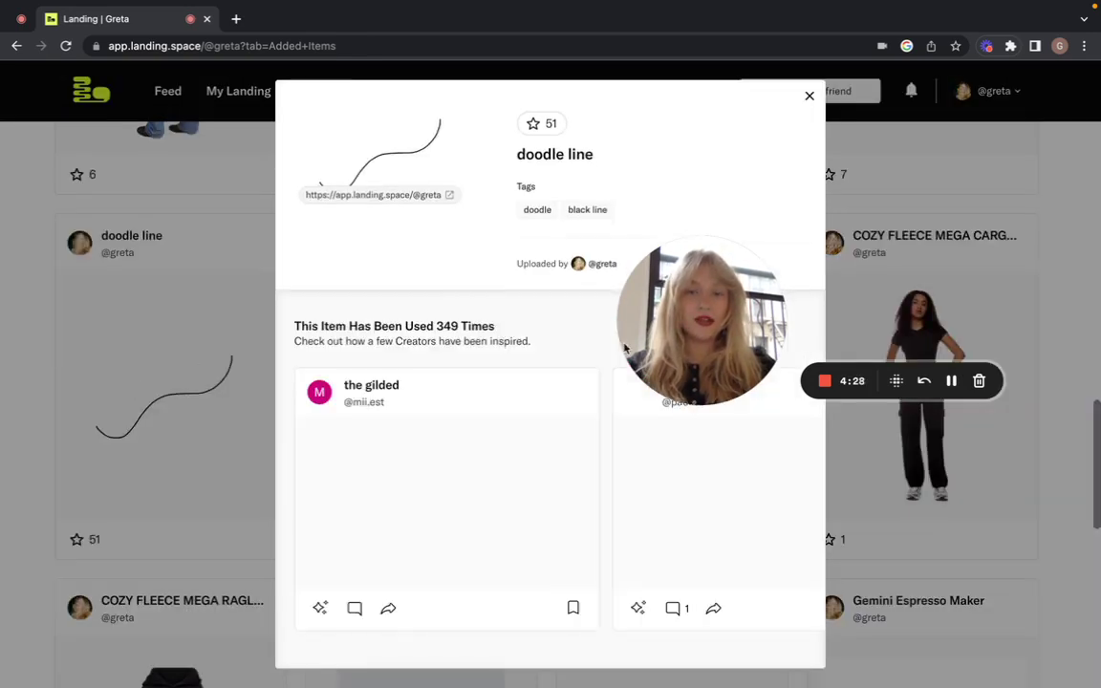
pyautogui.hscroll(5, 550, 446)
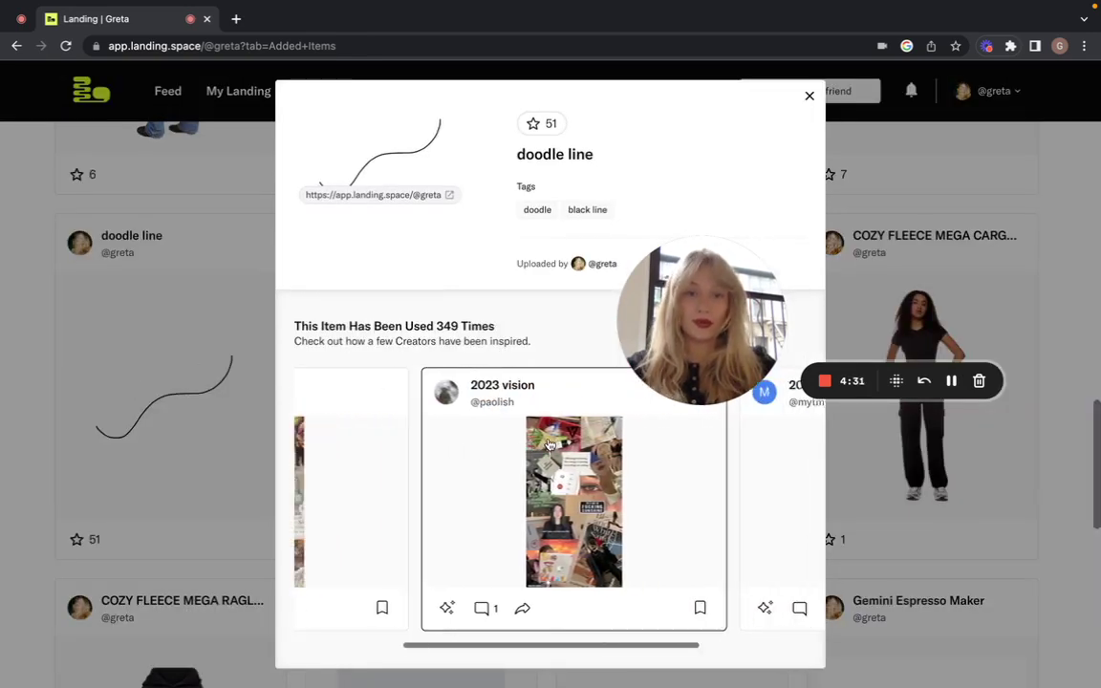
pyautogui.hscroll(3, 550, 445)
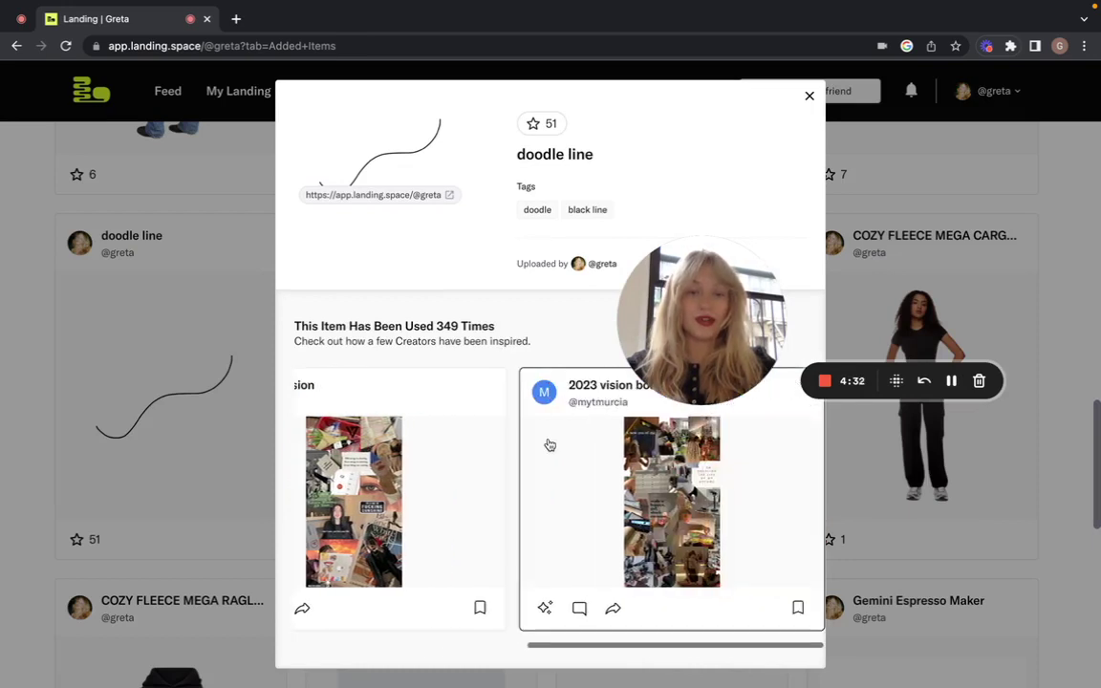
pyautogui.hscroll(-5, 549, 446)
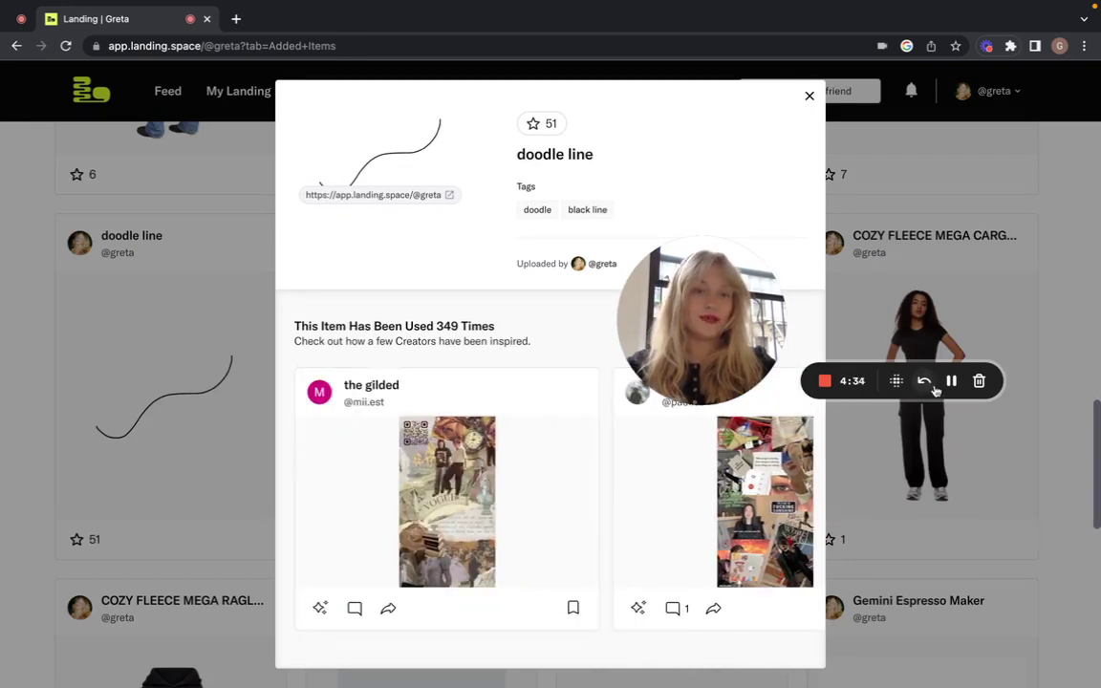